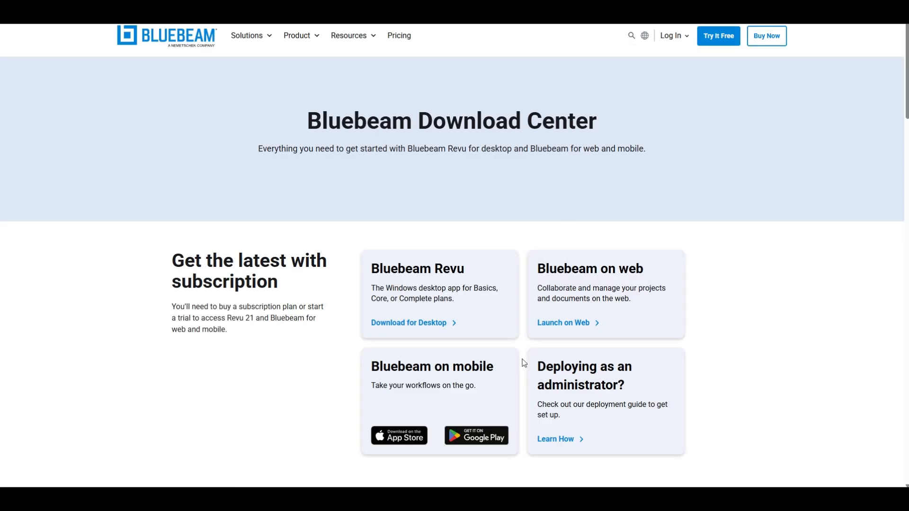
Step: Open the Revu 21 deployment guide for administrators and the downloaded MSIBluebeamRevu21.9.0x64.zip package
{"action": "left_click", "coordinate": [561, 441]}
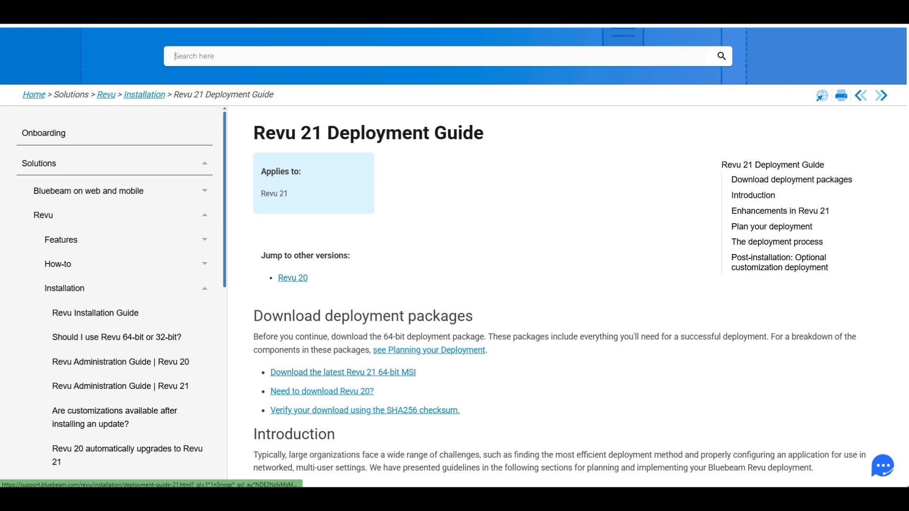
{"action": "left_click", "coordinate": [898, 3]}
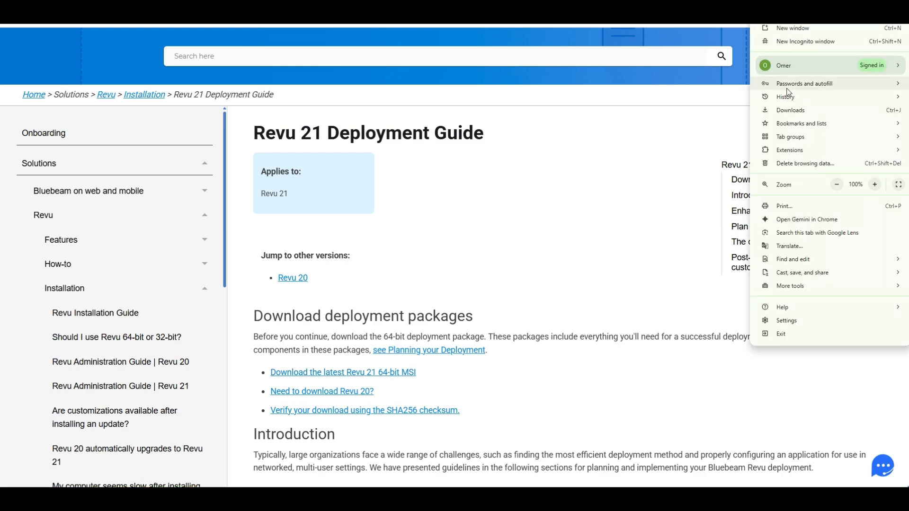
{"action": "left_click", "coordinate": [789, 110]}
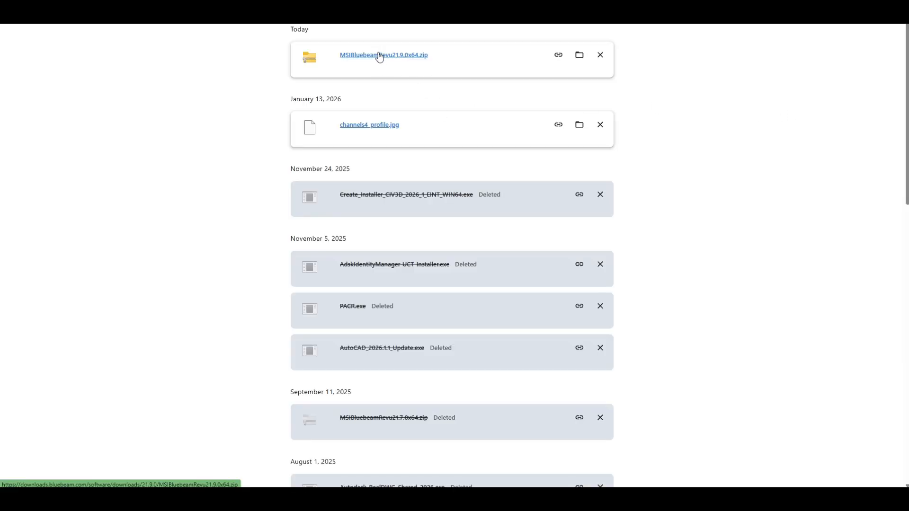
{"action": "left_click", "coordinate": [408, 58]}
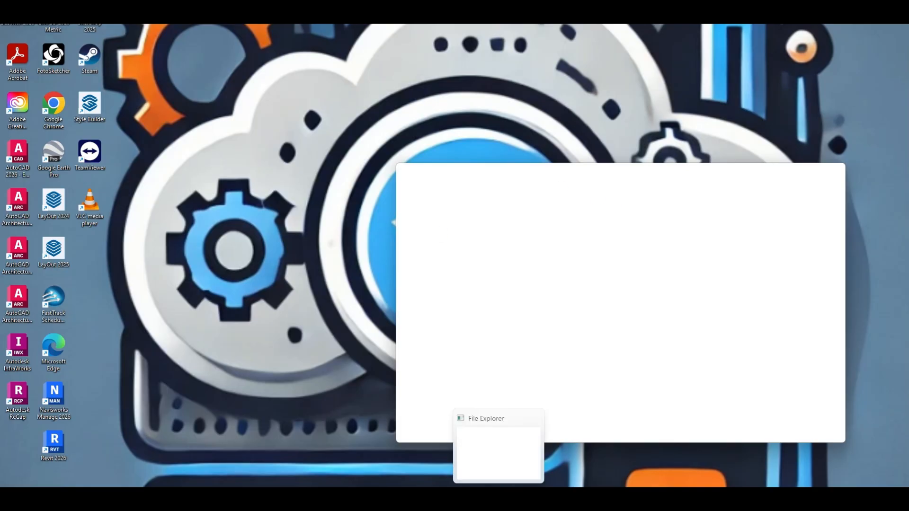
Step: Open the Intune Input folder and place its window beside the contents of the zip package
{"action": "right_click", "coordinate": [498, 498]}
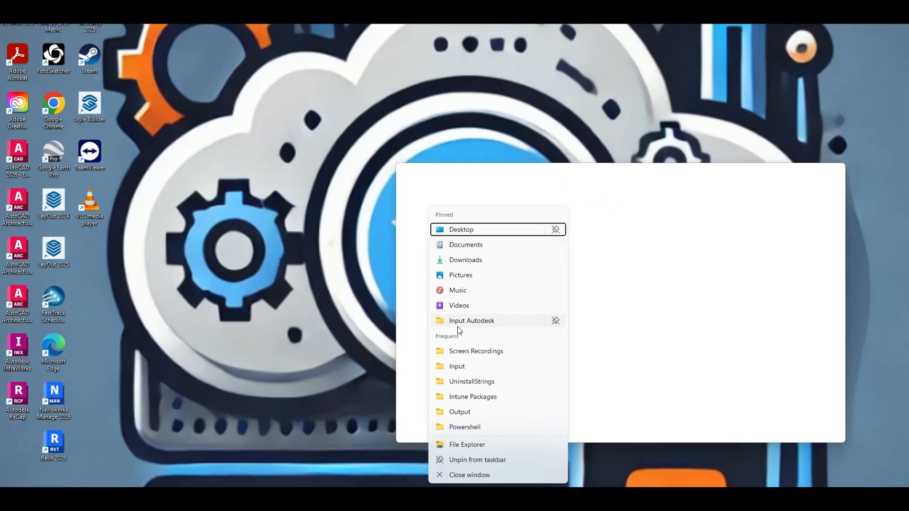
{"action": "left_click", "coordinate": [457, 367]}
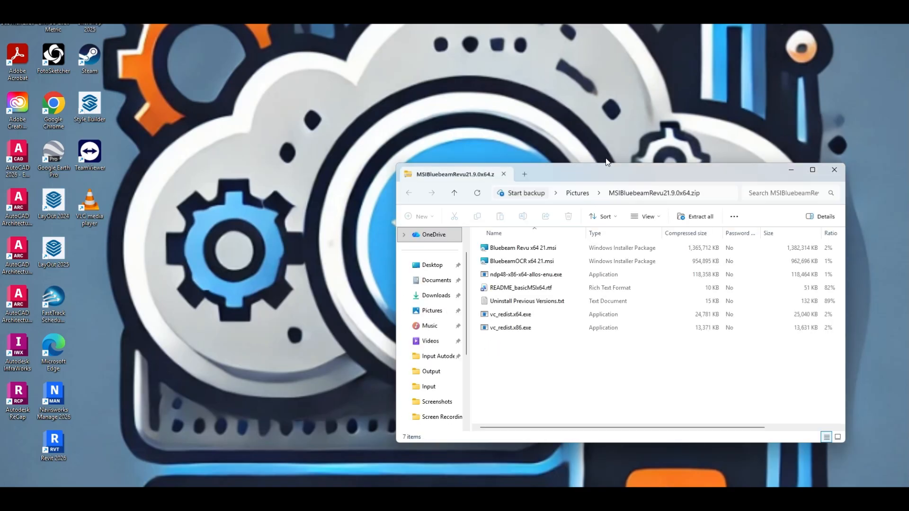
{"action": "left_click_drag", "start_coordinate": [562, 172], "coordinate": [603, 109]}
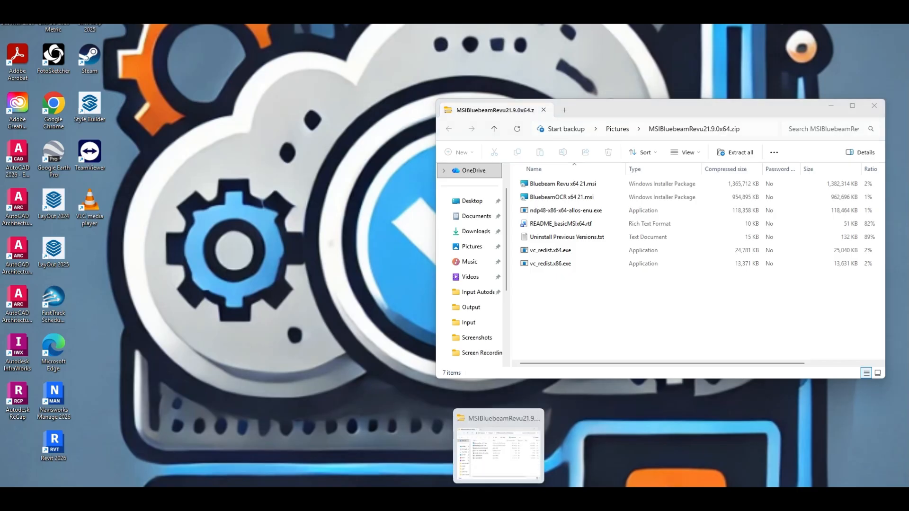
{"action": "right_click", "coordinate": [498, 497]}
{"action": "left_click", "coordinate": [462, 367]}
{"action": "left_click_drag", "start_coordinate": [633, 122], "coordinate": [234, 107]}
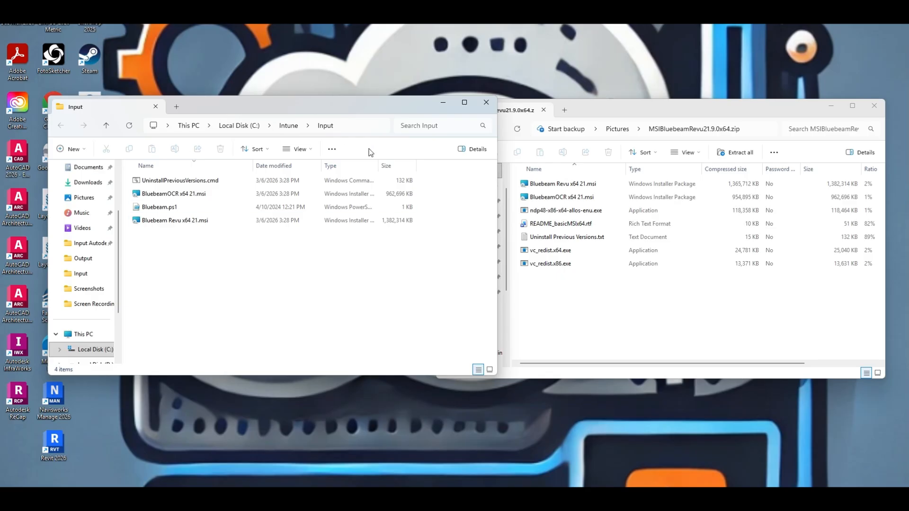
Step: Close the zip package window and open the Bluebeam.ps1 script in the Input folder for viewing
{"action": "left_click", "coordinate": [562, 146]}
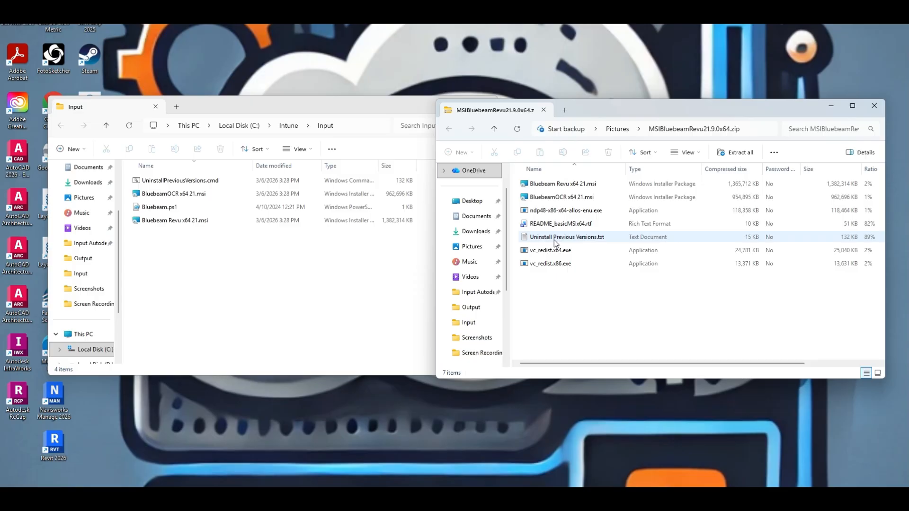
{"action": "left_click", "coordinate": [874, 106]}
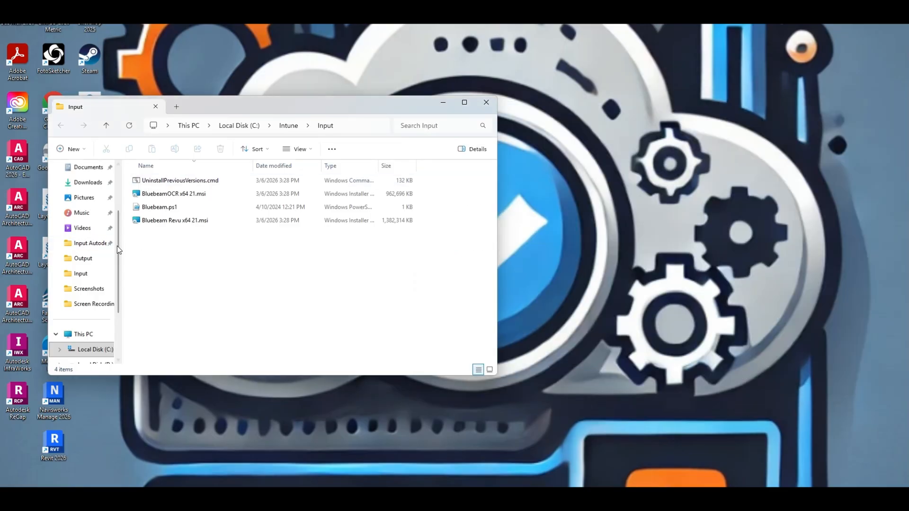
{"action": "left_click", "coordinate": [168, 208]}
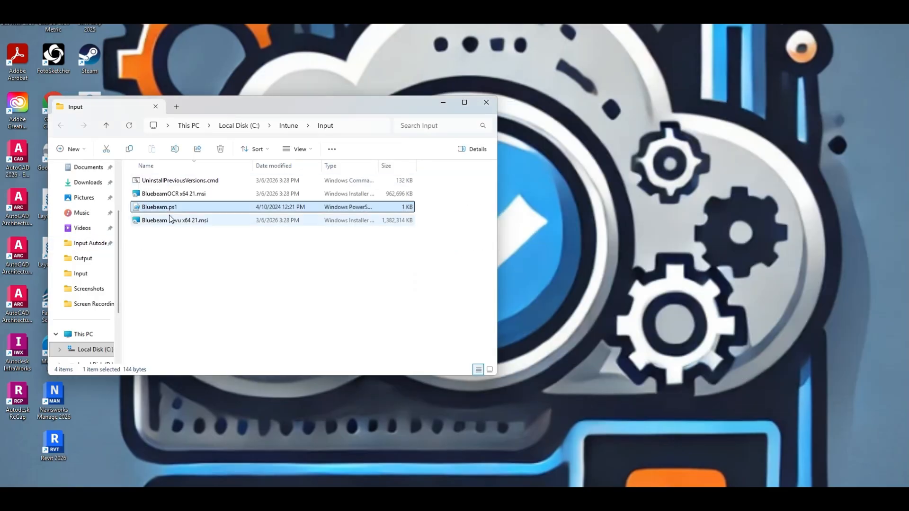
{"action": "key", "text": "Return"}
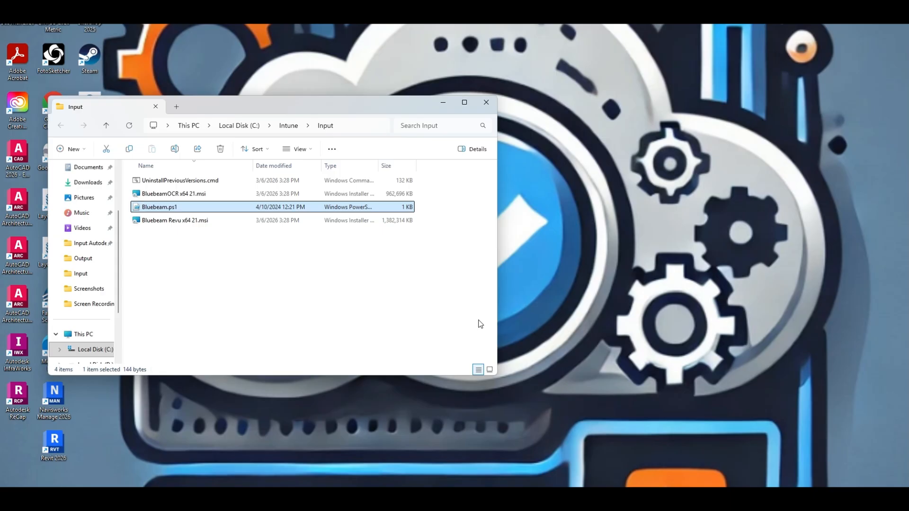
{"action": "left_click", "coordinate": [585, 368]}
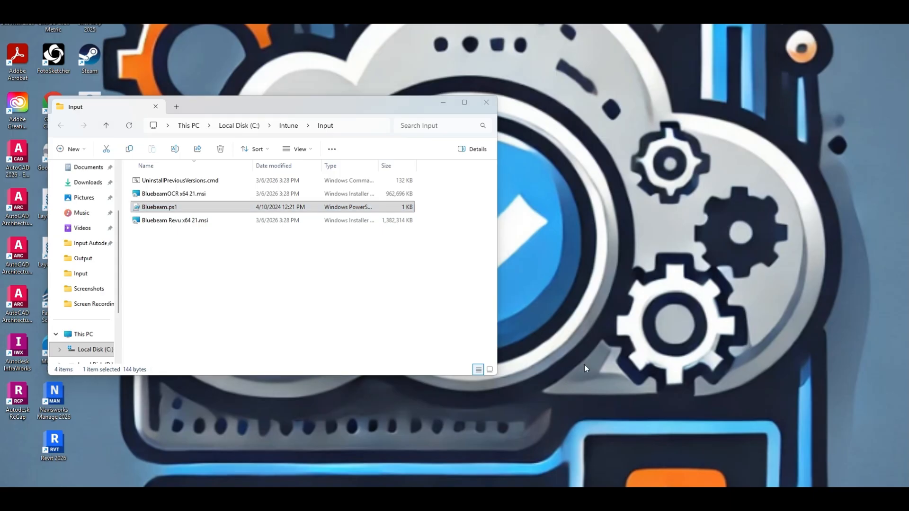
Step: Start Windows PowerShell and change the working directory to c:\intune\input
{"action": "key", "text": "super"}
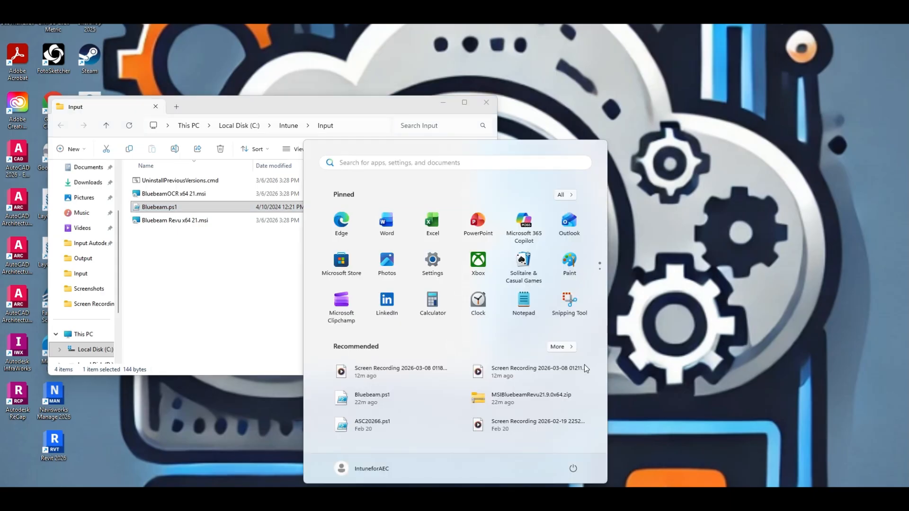
{"action": "type", "text": "power"}
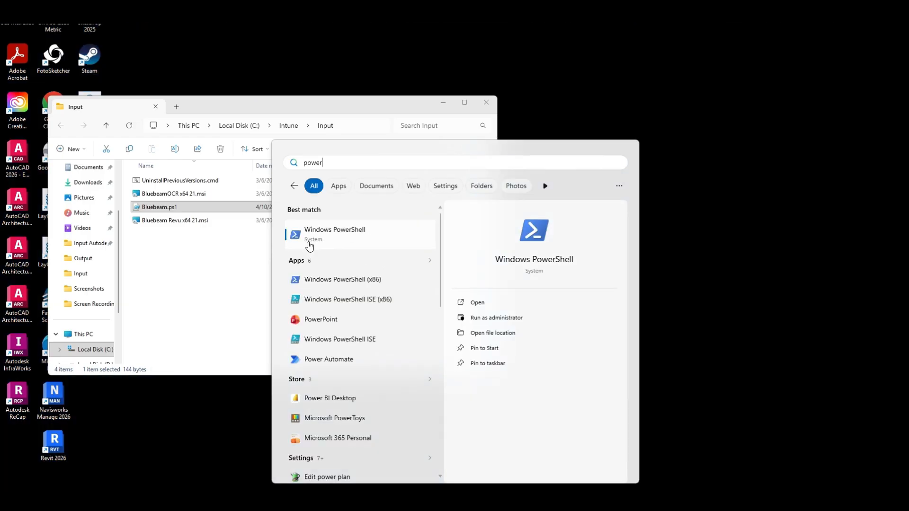
{"action": "left_click", "coordinate": [308, 244]}
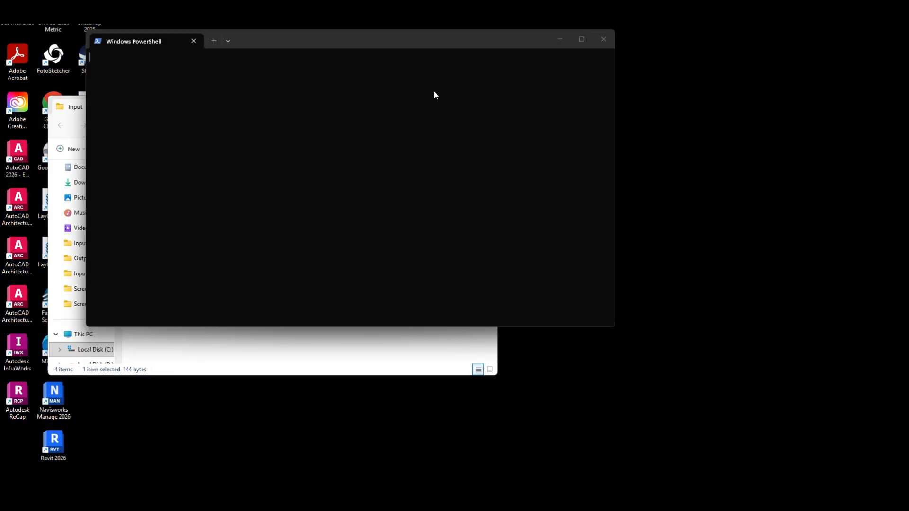
{"action": "left_click_drag", "start_coordinate": [348, 37], "coordinate": [591, 113]}
{"action": "type", "text": "cd"}
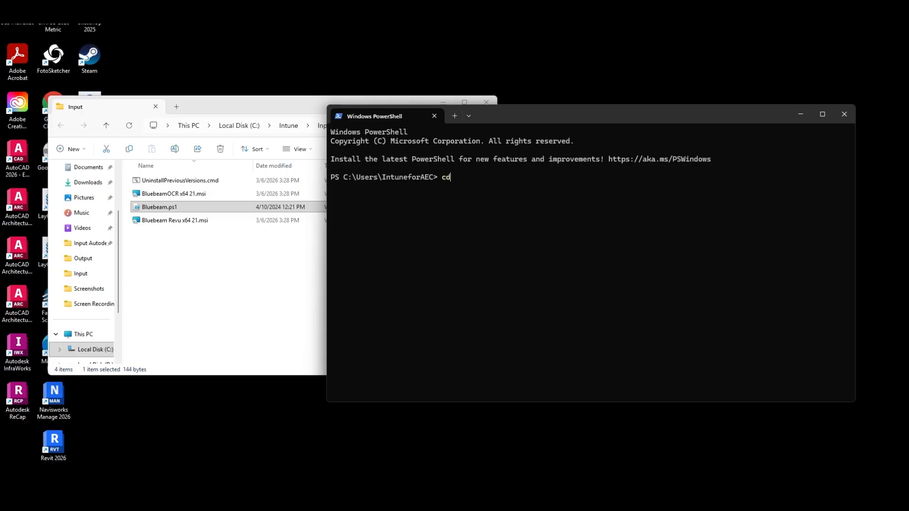
{"action": "type", "text": " c:\\intune\\input"}
{"action": "key", "text": "Return"}
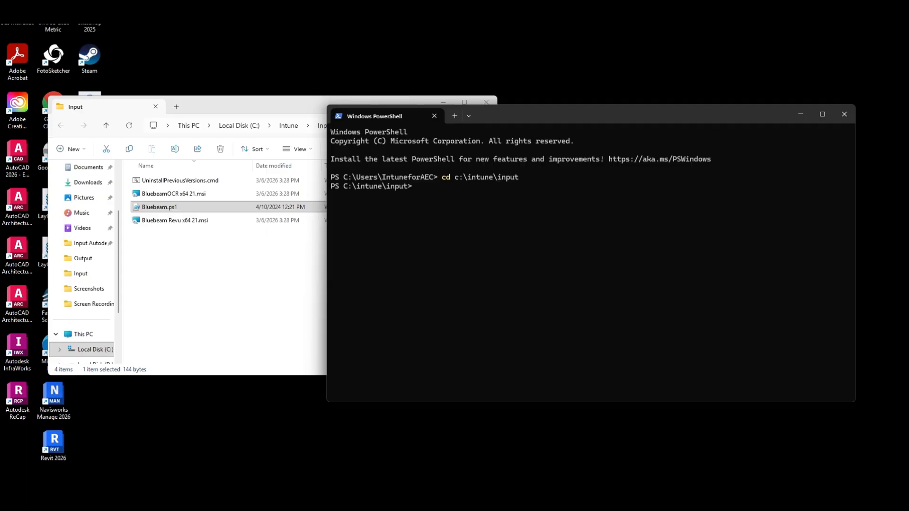
Step: Run the .\bluebeam.ps1 script from the Input folder and review its output
{"action": "type", "text": ".\\bluebeam.ps1"}
{"action": "key", "text": "Return"}
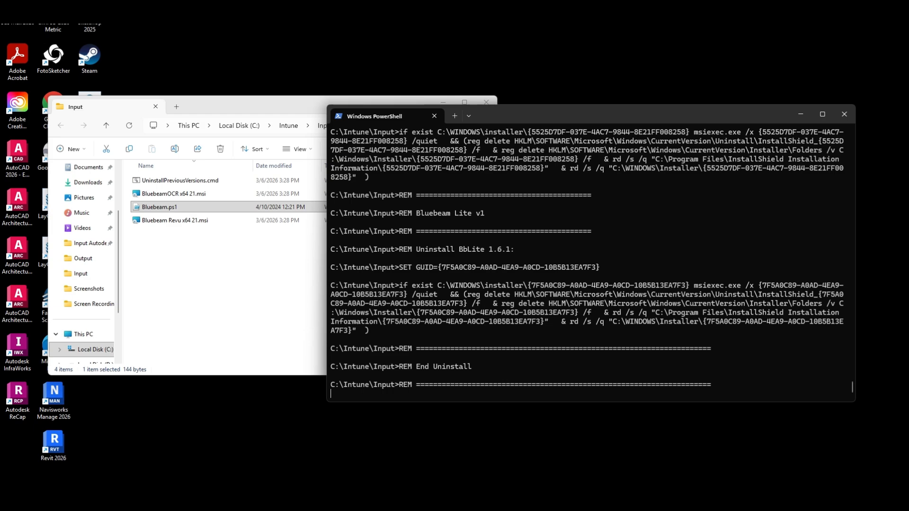
{"action": "scroll", "coordinate": [541, 186], "scroll_direction": "up", "scroll_amount": 2}
{"action": "left_click_drag", "start_coordinate": [503, 121], "coordinate": [530, 86]}
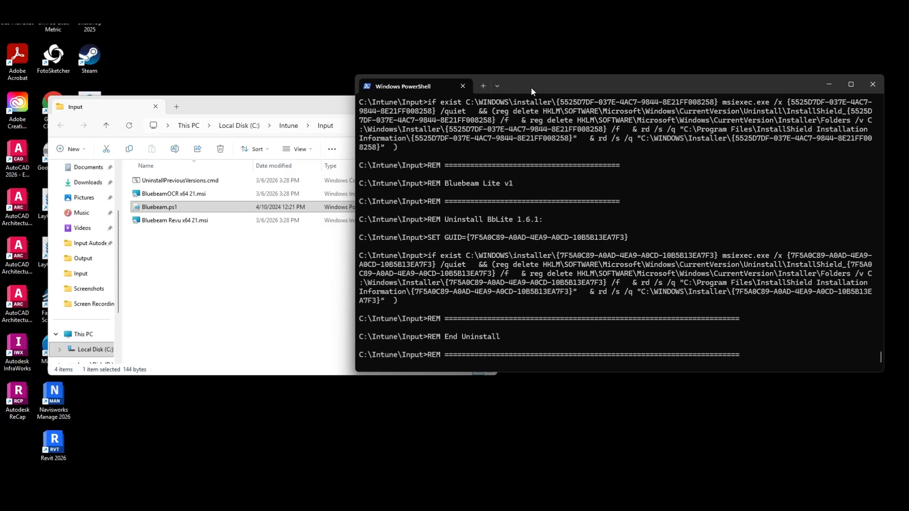
Step: Check the running installer processes in Task Manager by CPU usage and return to the PowerShell output
{"action": "left_click_drag", "start_coordinate": [242, 101], "coordinate": [308, 54]}
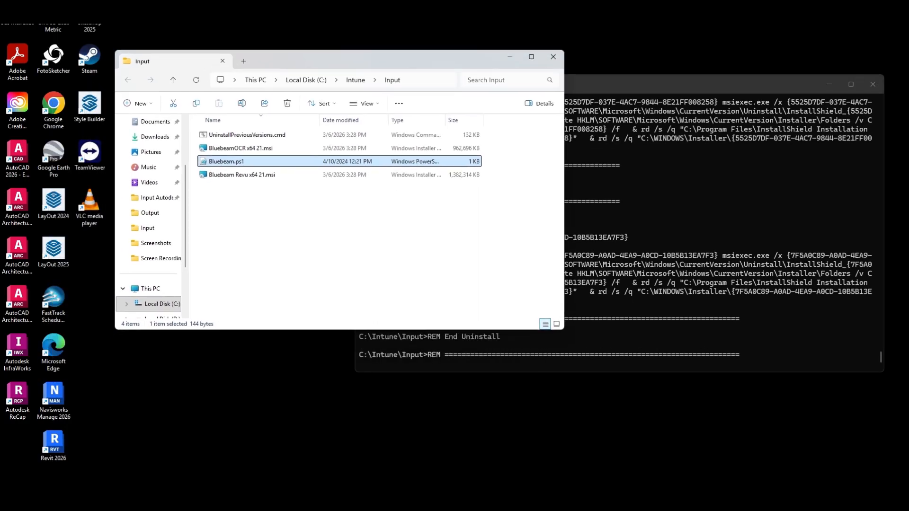
{"action": "right_click", "coordinate": [719, 502]}
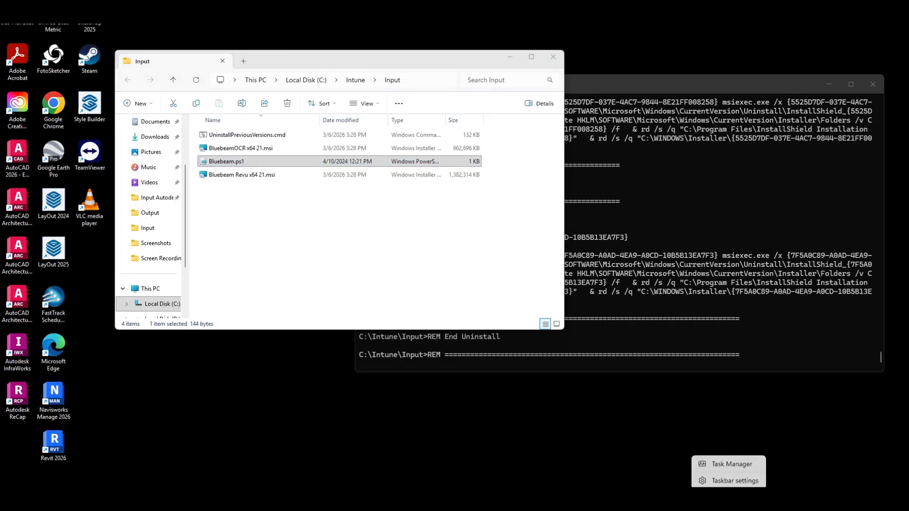
{"action": "left_click", "coordinate": [718, 464]}
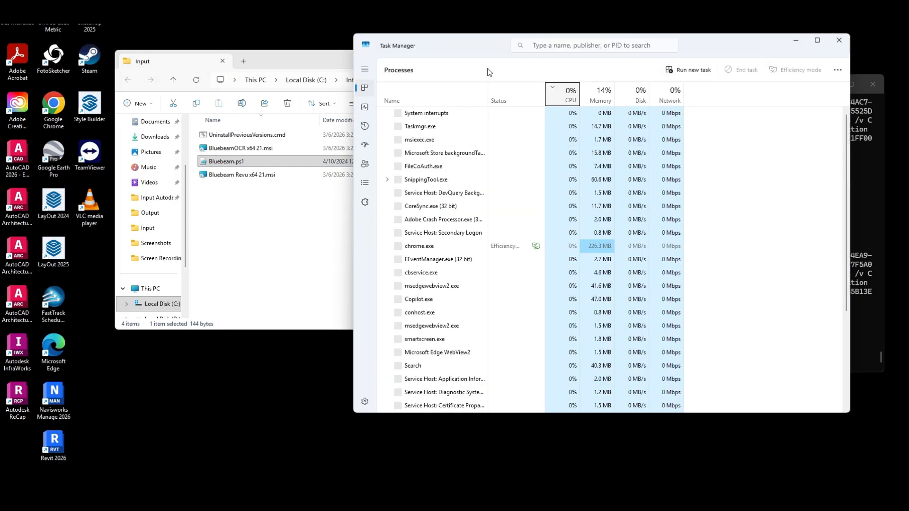
{"action": "left_click", "coordinate": [555, 97]}
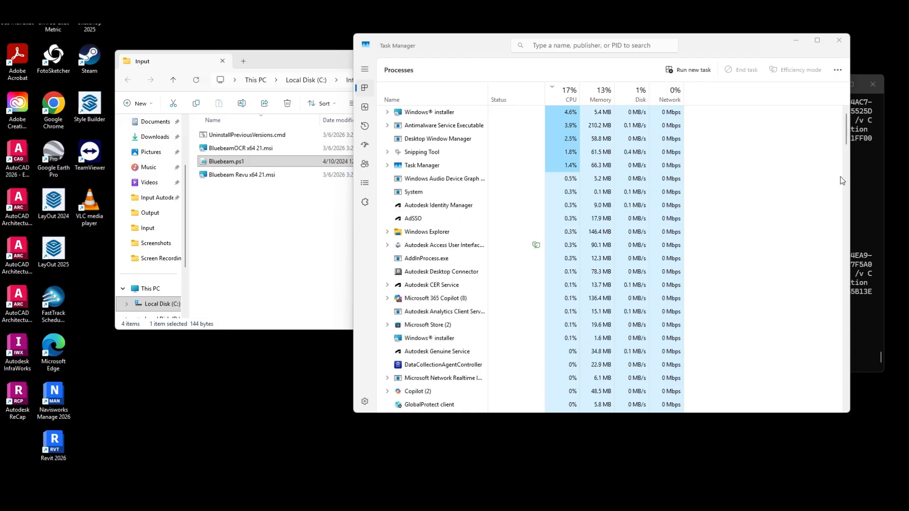
{"action": "left_click", "coordinate": [862, 178]}
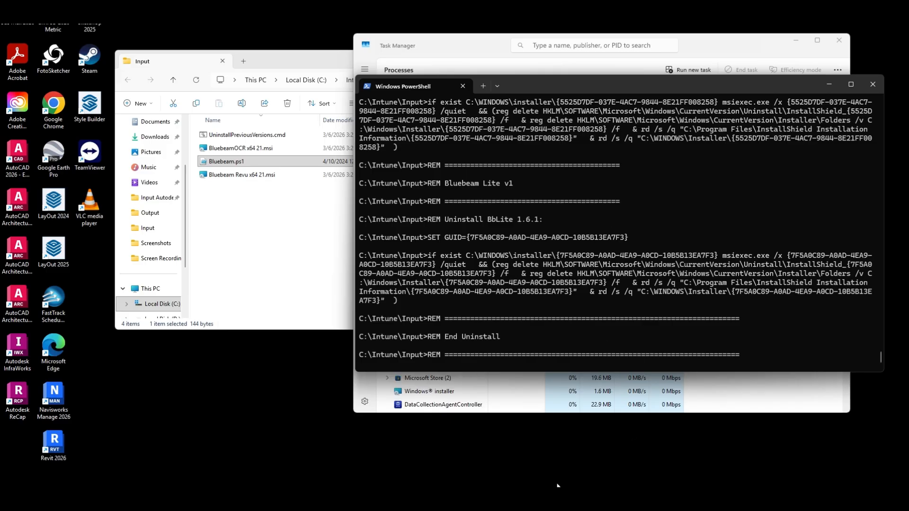
Step: Switch to the Intune admin center, search the Windows apps for "Blue" and open the Bluebeam 21.9.0 app
{"action": "left_click", "coordinate": [467, 40]}
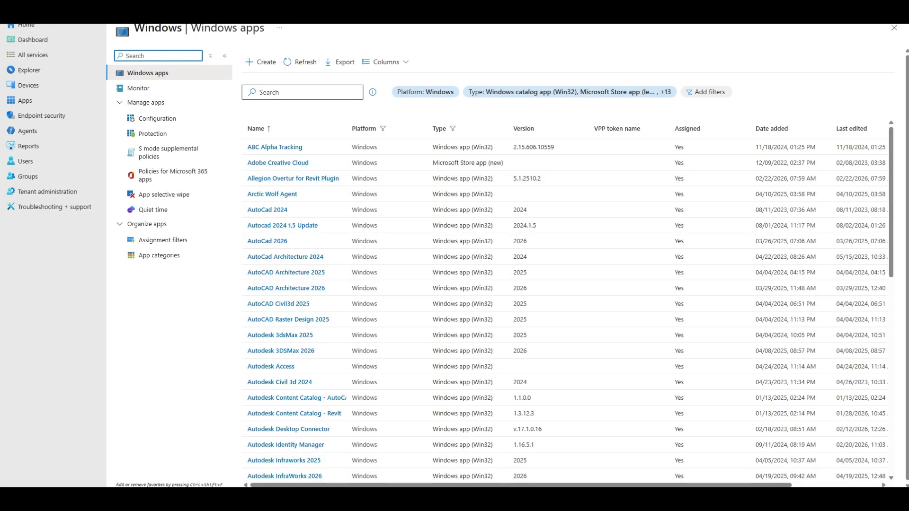
{"action": "left_click", "coordinate": [294, 97]}
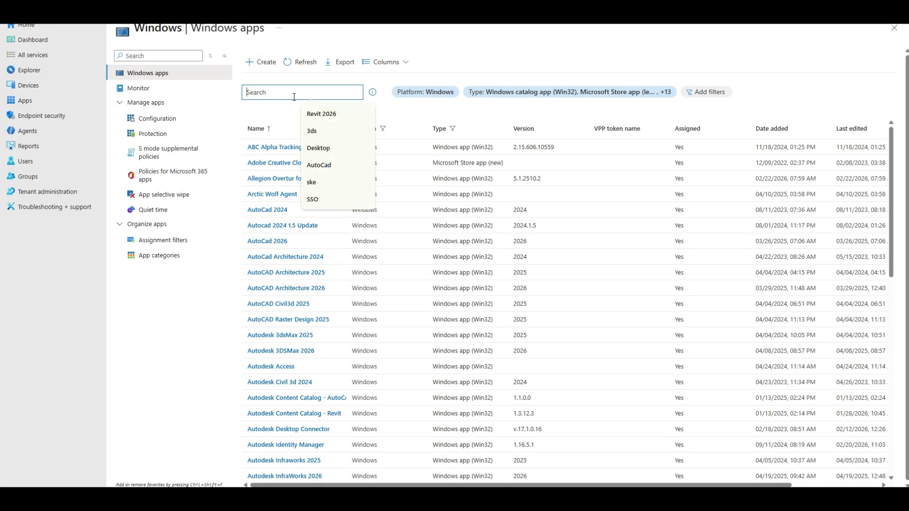
{"action": "type", "text": "Blue"}
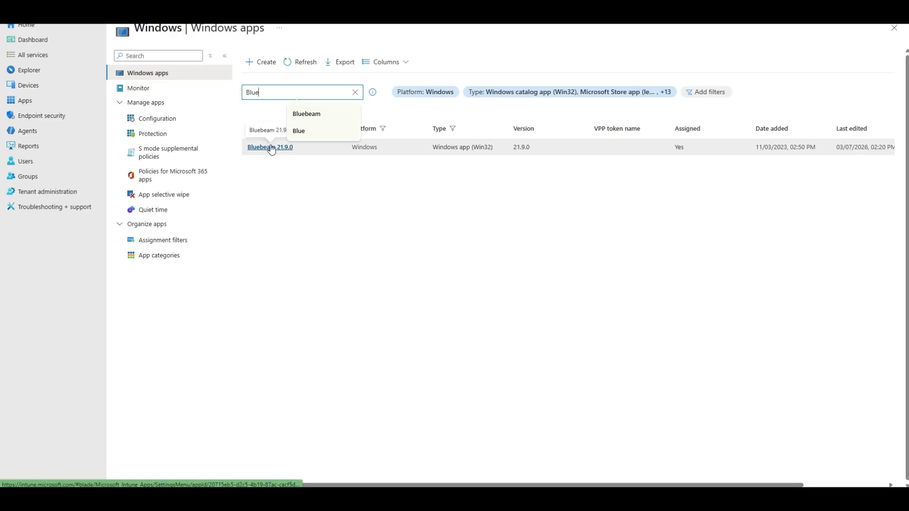
{"action": "left_click", "coordinate": [273, 148]}
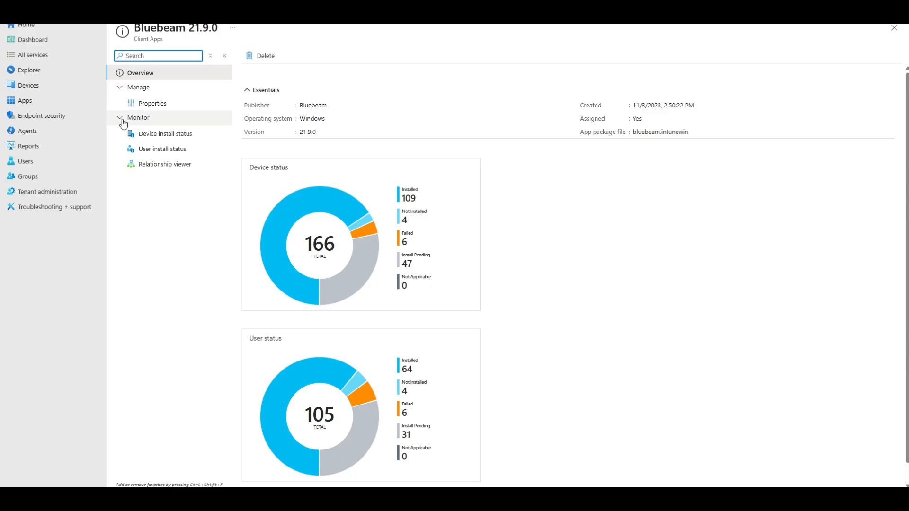
Step: Review the Bluebeam 21.9.0 app's properties and open its Program settings for editing
{"action": "left_click", "coordinate": [152, 104]}
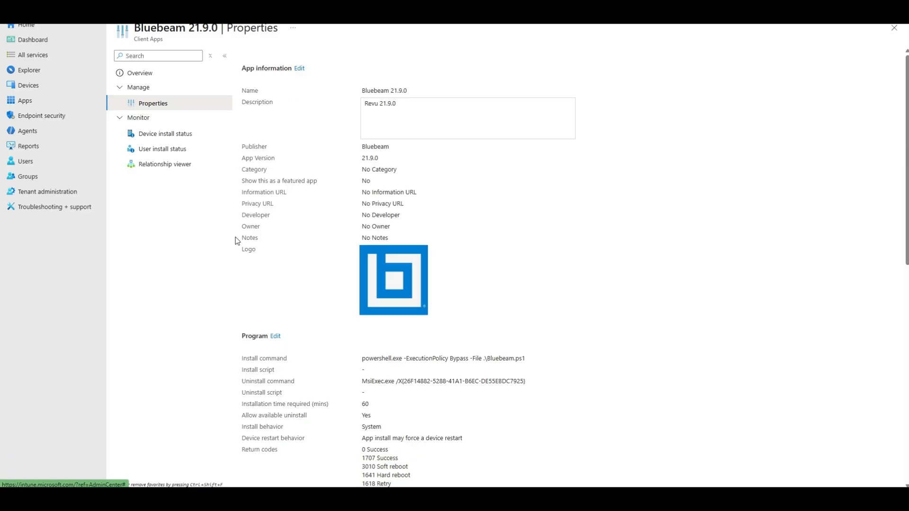
{"action": "scroll", "coordinate": [459, 180], "scroll_direction": "down", "scroll_amount": 2}
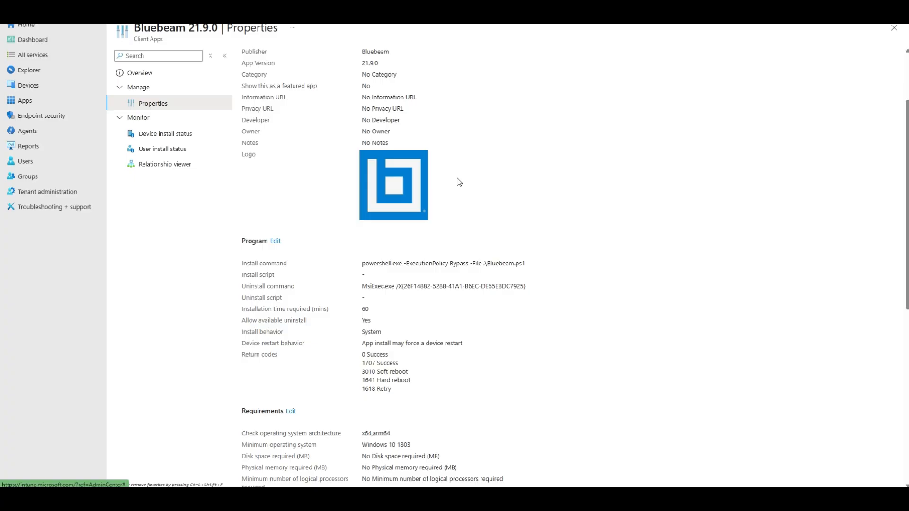
{"action": "scroll", "coordinate": [457, 181], "scroll_direction": "down", "scroll_amount": 1}
{"action": "scroll", "coordinate": [455, 181], "scroll_direction": "up", "scroll_amount": 1}
{"action": "scroll", "coordinate": [297, 67], "scroll_direction": "up", "scroll_amount": 2}
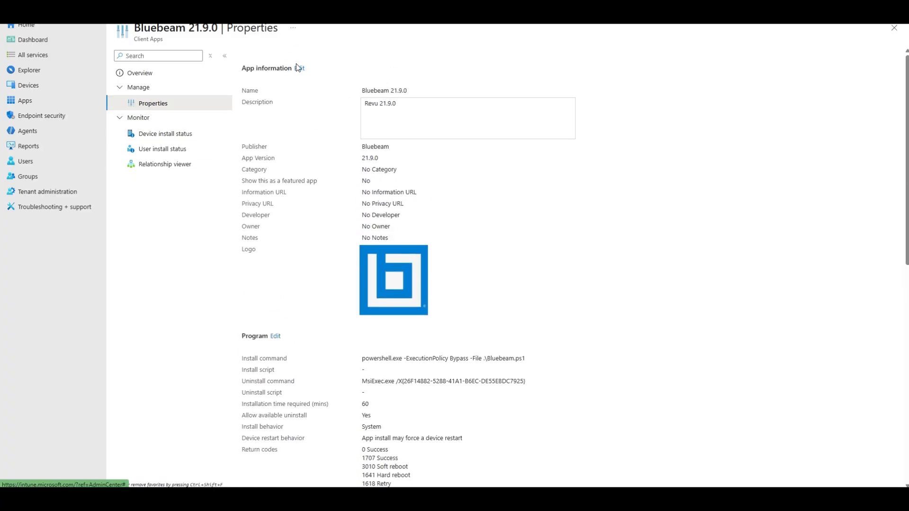
{"action": "scroll", "coordinate": [312, 276], "scroll_direction": "down", "scroll_amount": 2}
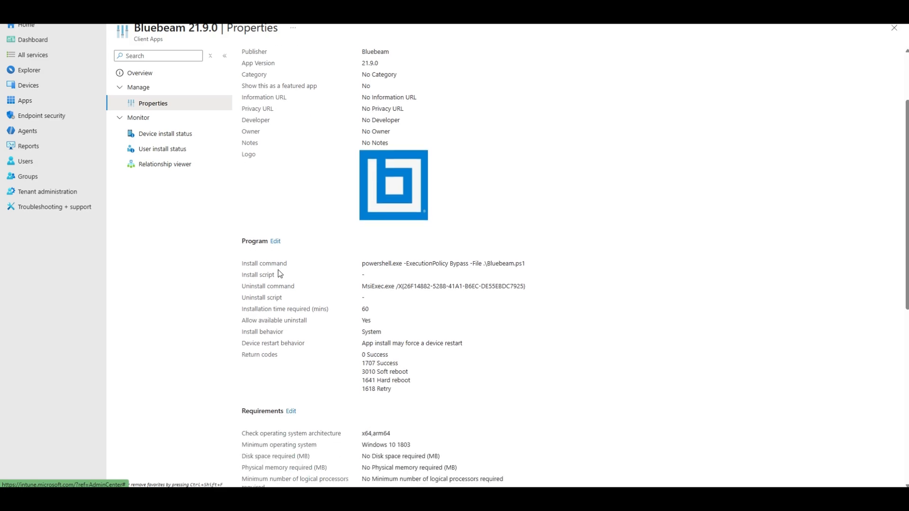
{"action": "left_click", "coordinate": [279, 242]}
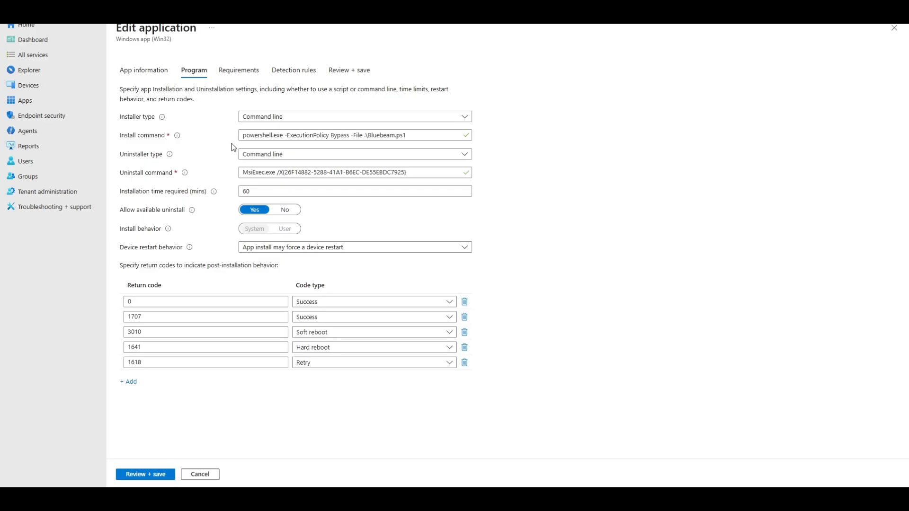
Step: Open Task Manager's process list, search Windows for "revu" and "blue" to look for Bluebeam, and return to the PowerShell output
{"action": "key", "text": "ctrl+shift+Escape"}
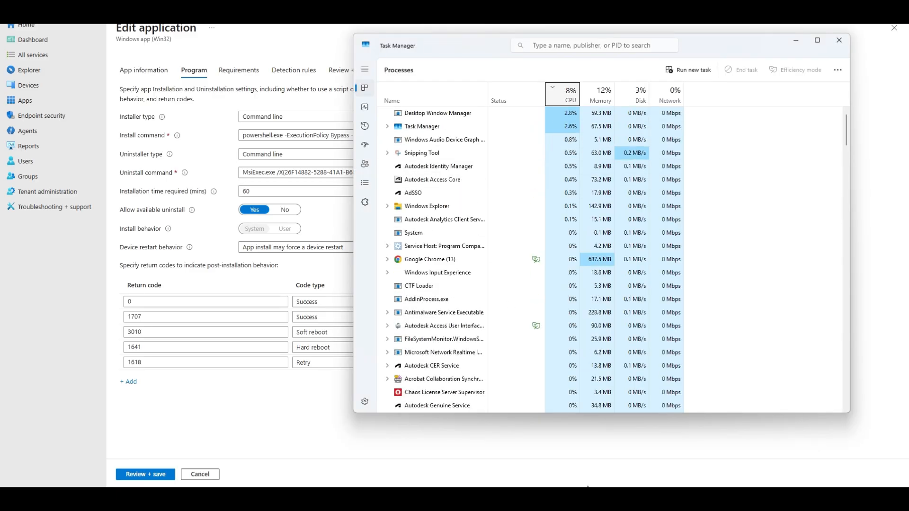
{"action": "key", "text": "super"}
{"action": "type", "text": "revu"}
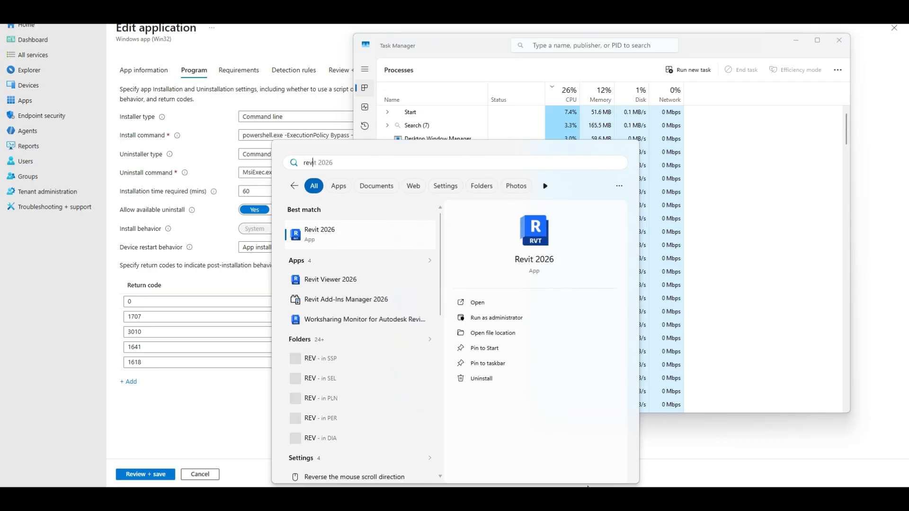
{"action": "key", "text": "BackSpace"}
{"action": "key", "text": "BackSpace"}
{"action": "key", "text": "BackSpace"}
{"action": "key", "text": "BackSpace"}
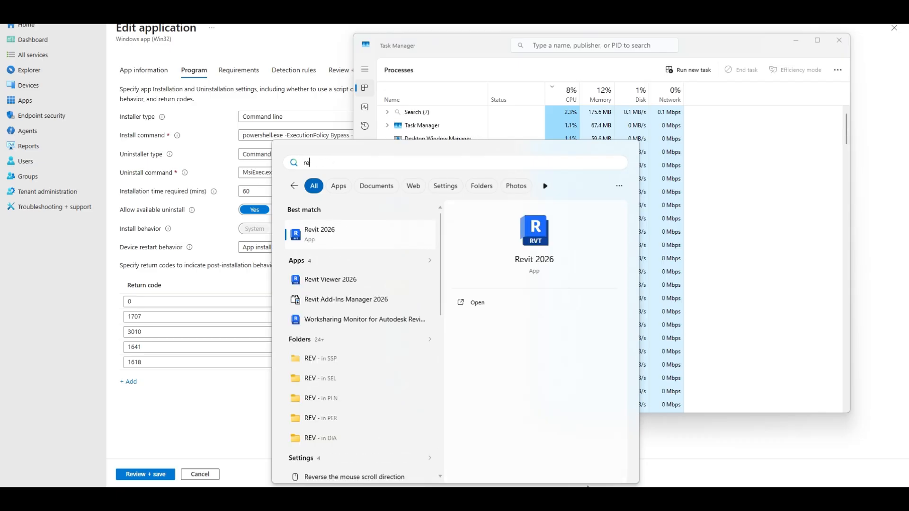
{"action": "type", "text": "blue"}
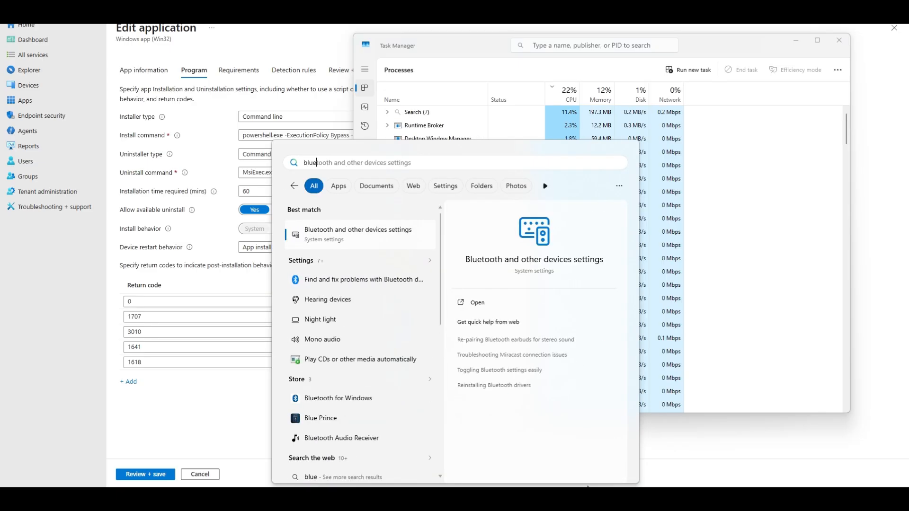
{"action": "left_click", "coordinate": [588, 495]}
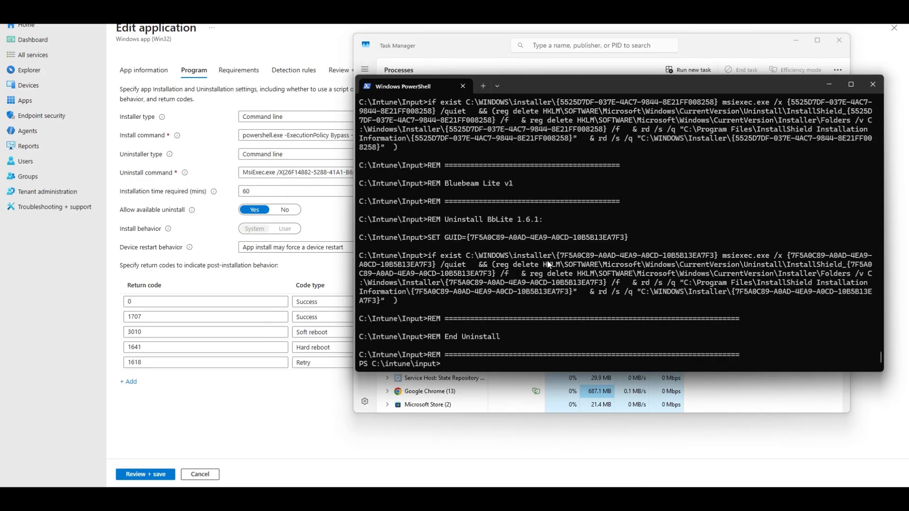
{"action": "key", "text": "super+s"}
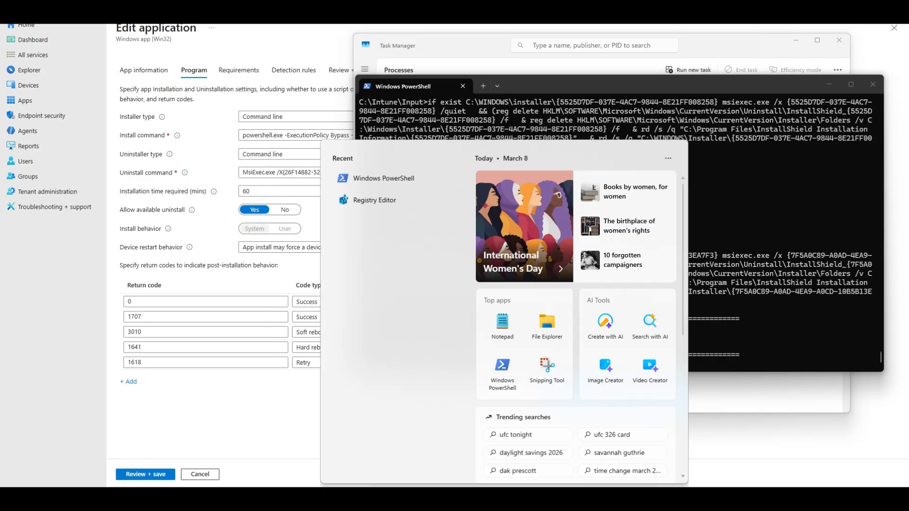
{"action": "type", "text": "reg"}
{"action": "key", "text": "Escape"}
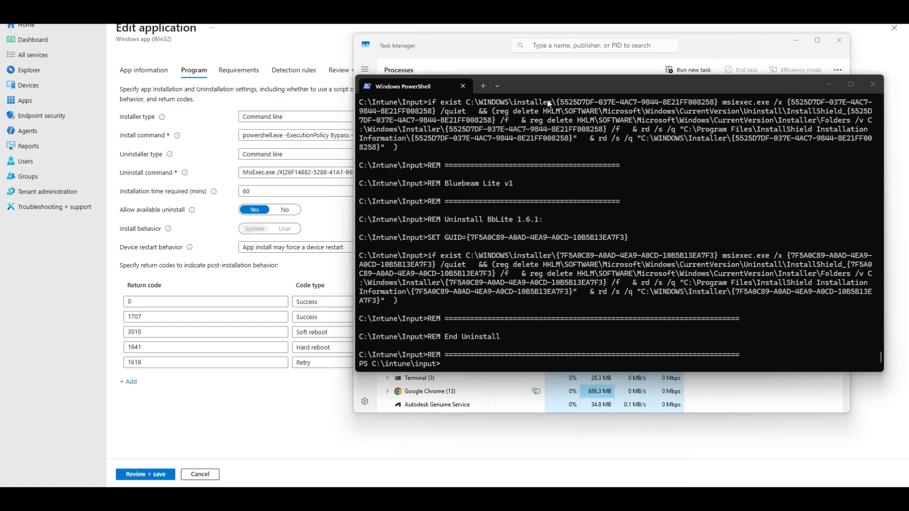
Step: Move the PowerShell window aside, check the running processes in Task Manager and return to the Intune app editor
{"action": "left_click_drag", "start_coordinate": [563, 85], "coordinate": [907, 130]}
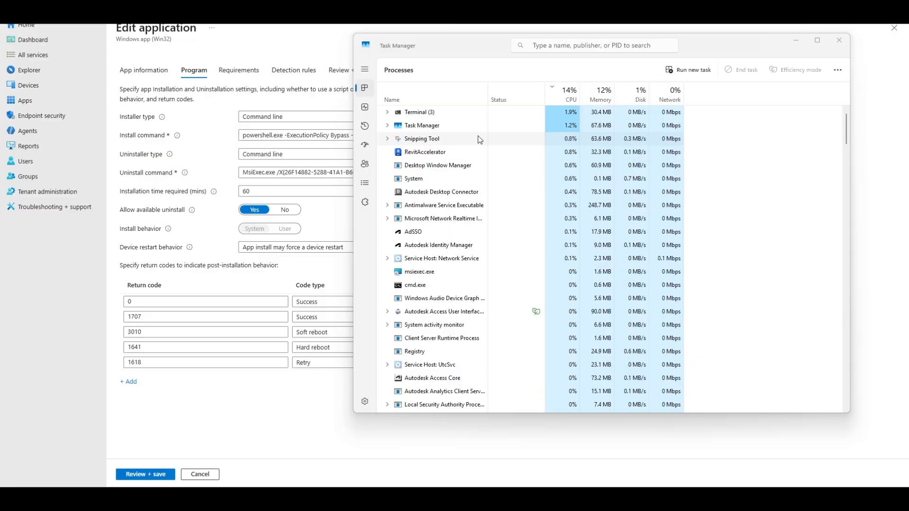
{"action": "left_click", "coordinate": [337, 225]}
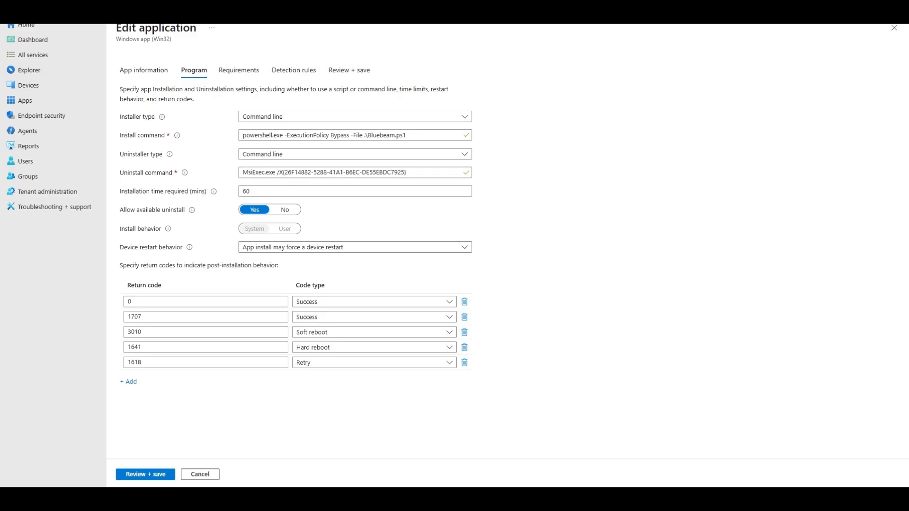
Step: Review the app's system requirements and open its registry detection rule to examine the key path
{"action": "left_click", "coordinate": [249, 71]}
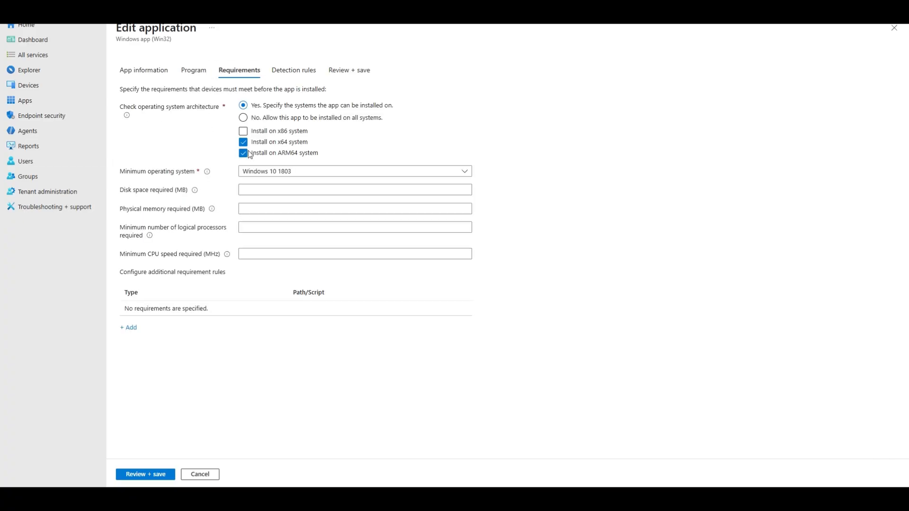
{"action": "left_click", "coordinate": [294, 70]}
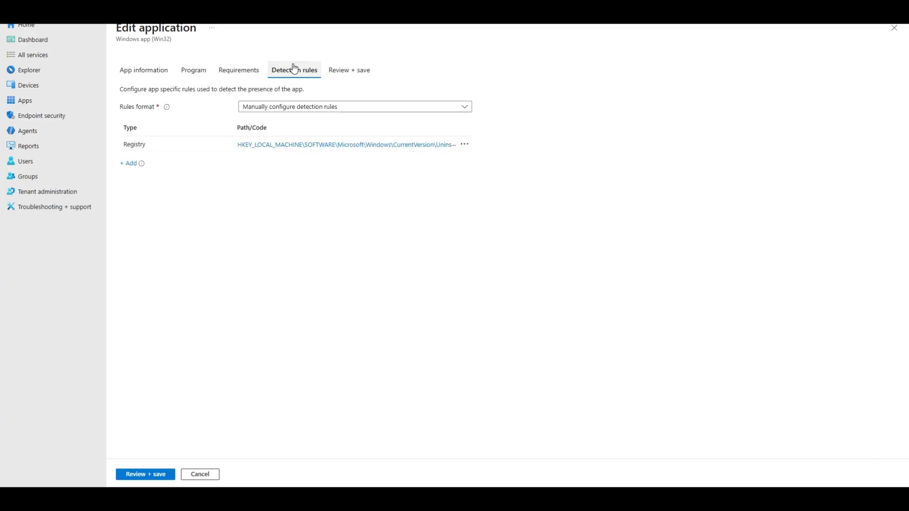
{"action": "left_click", "coordinate": [312, 144]}
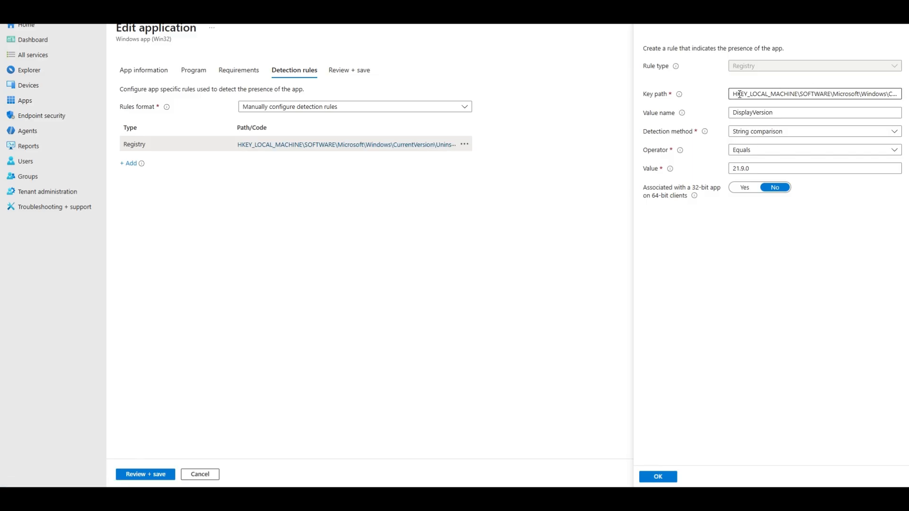
{"action": "left_click_drag", "start_coordinate": [731, 95], "coordinate": [906, 95]}
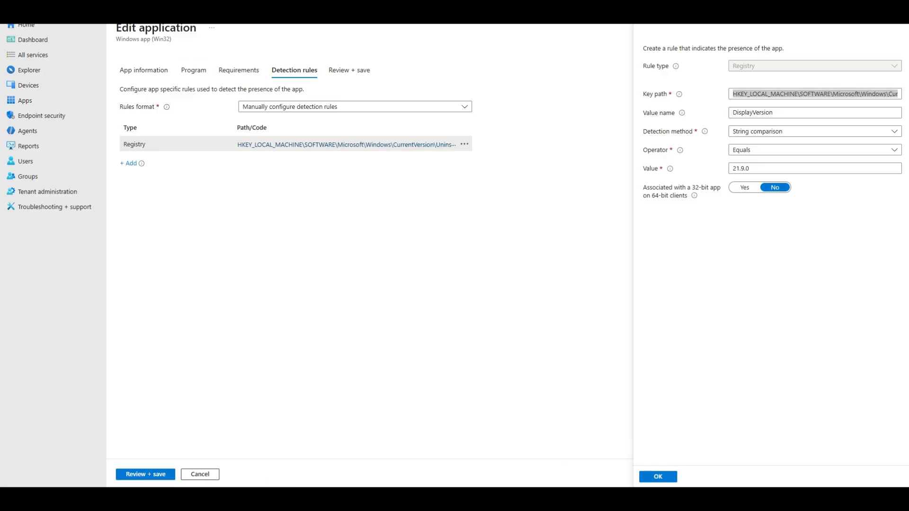
Step: Check the bluebeam.intunewin package in the Output folder under C:\Intune in File Explorer and close the window
{"action": "left_click", "coordinate": [467, 498]}
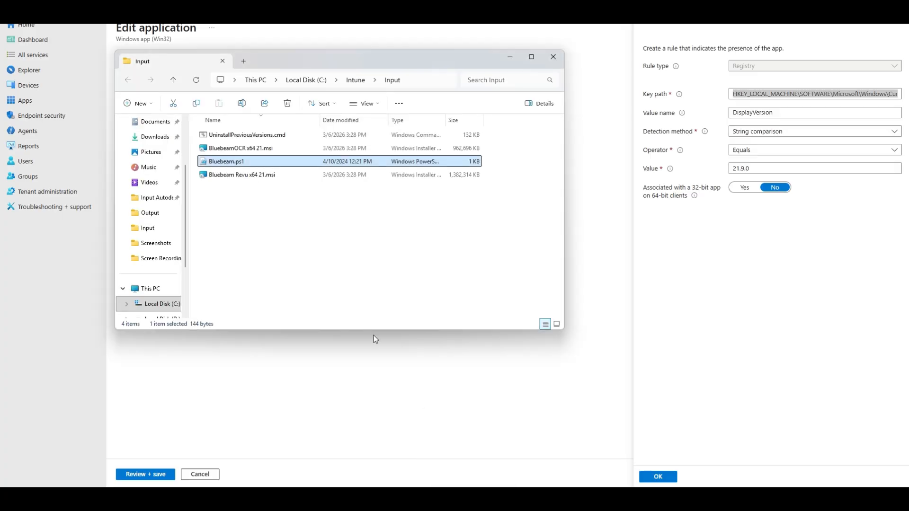
{"action": "left_click", "coordinate": [361, 83]}
{"action": "double_click", "coordinate": [219, 161]}
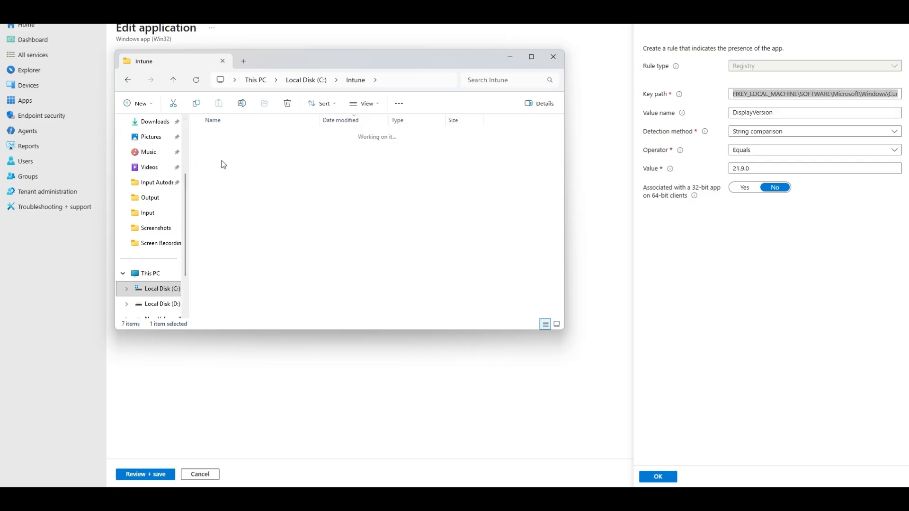
{"action": "left_click", "coordinate": [244, 136]}
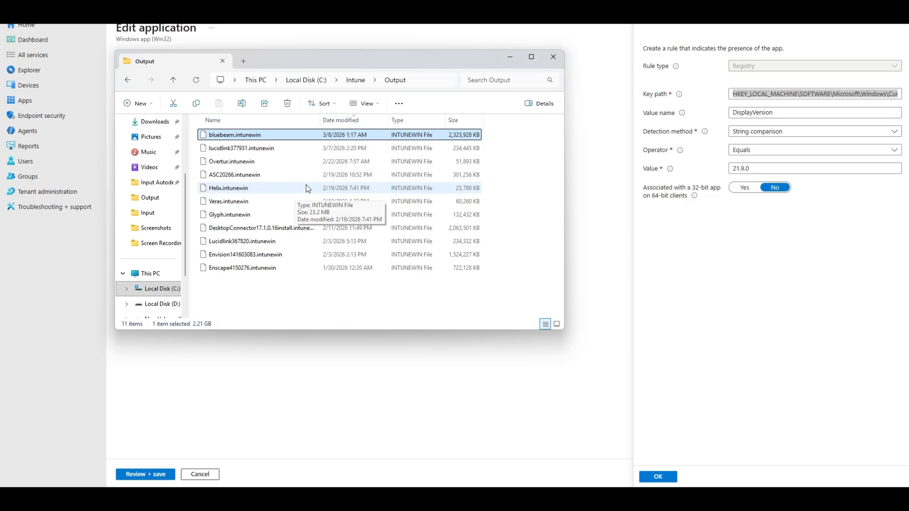
{"action": "left_click", "coordinate": [553, 58]}
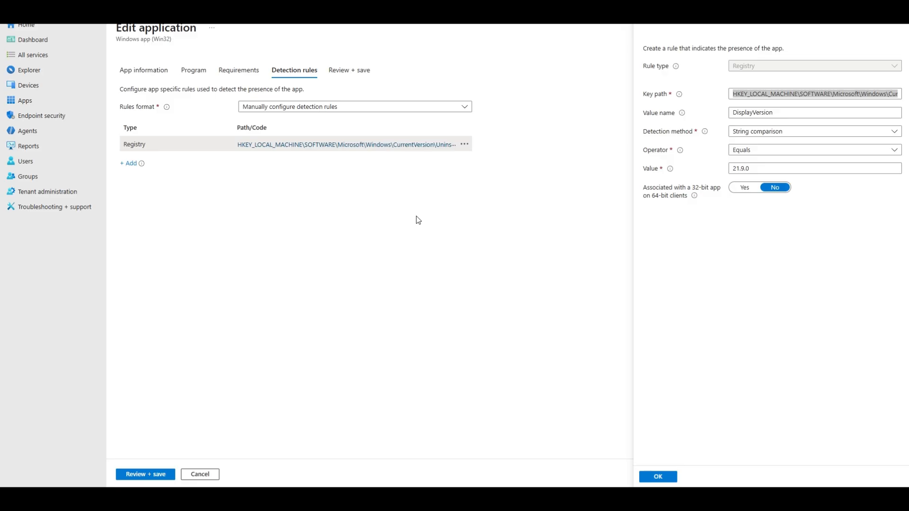
Step: Recheck the running installer processes in Task Manager and switch to Registry Editor to inspect the Bluebeam uninstall key's DisplayVersion entry
{"action": "key", "text": "ctrl+shift+Escape"}
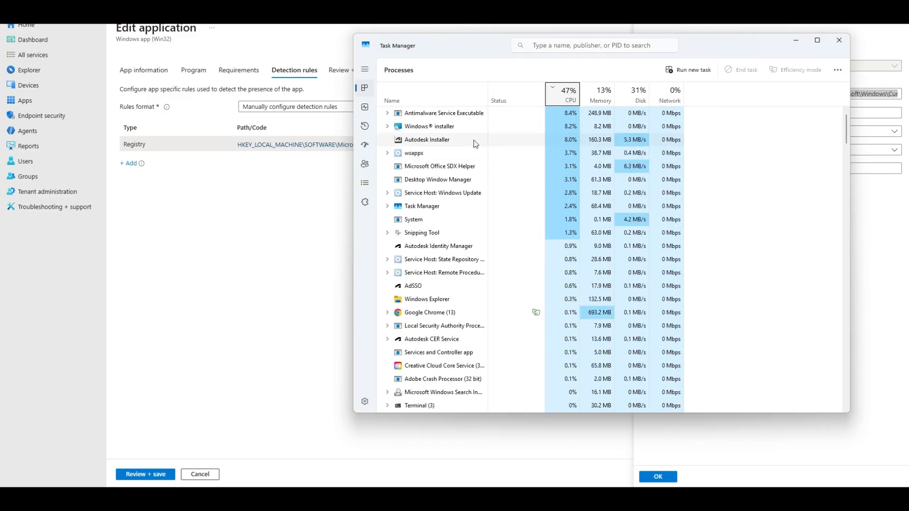
{"action": "left_click_drag", "start_coordinate": [468, 48], "coordinate": [908, 114]}
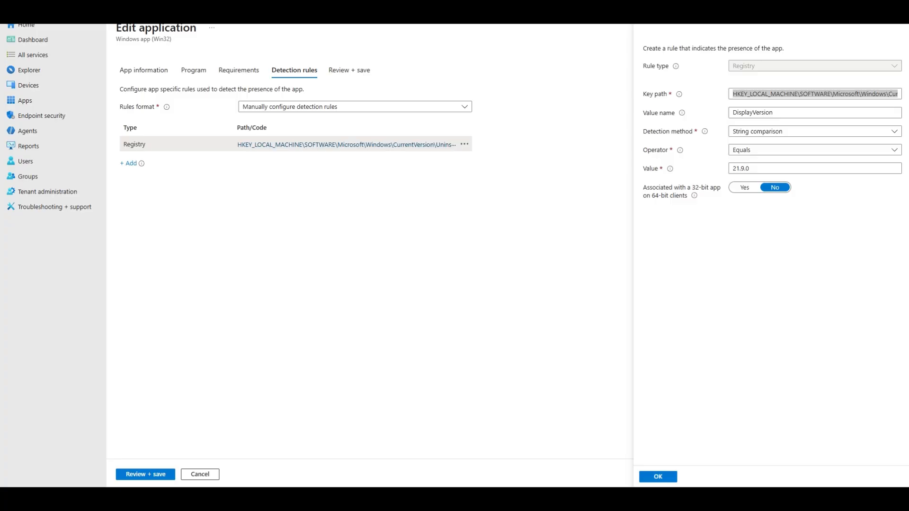
{"action": "key", "text": "alt+Tab"}
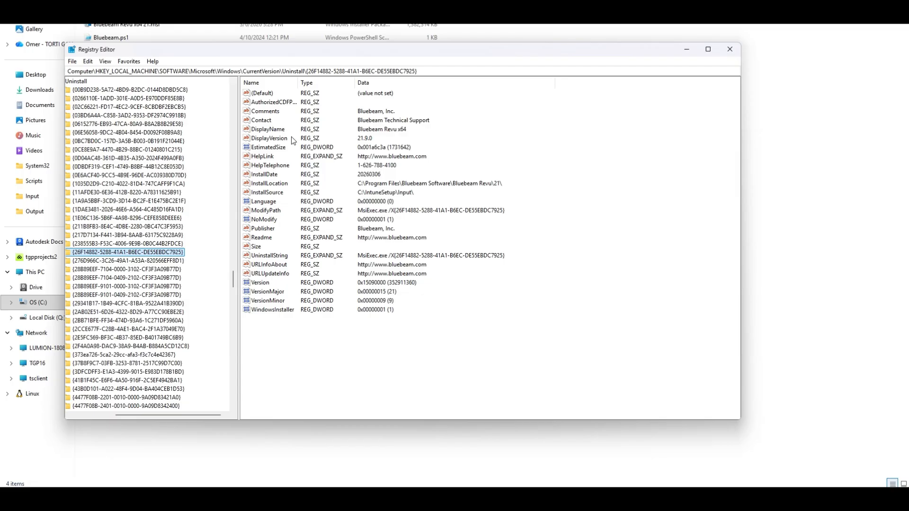
{"action": "left_click", "coordinate": [291, 138]}
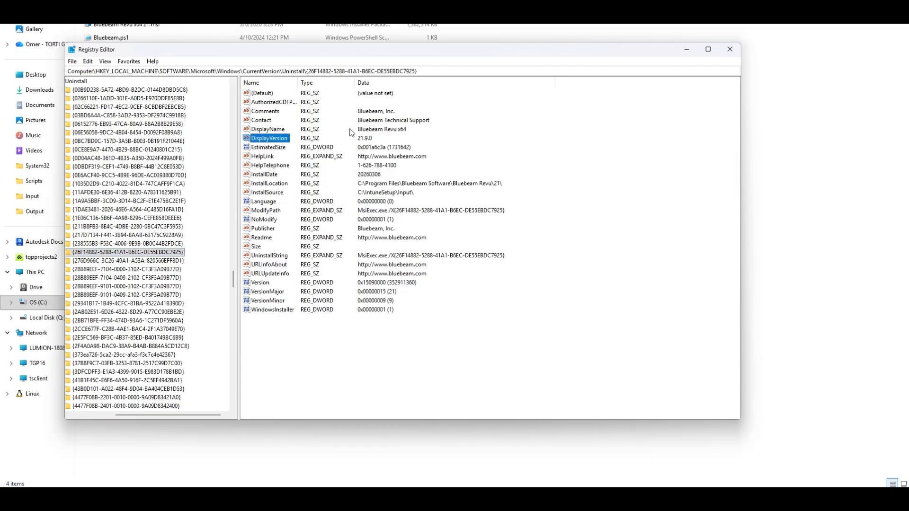